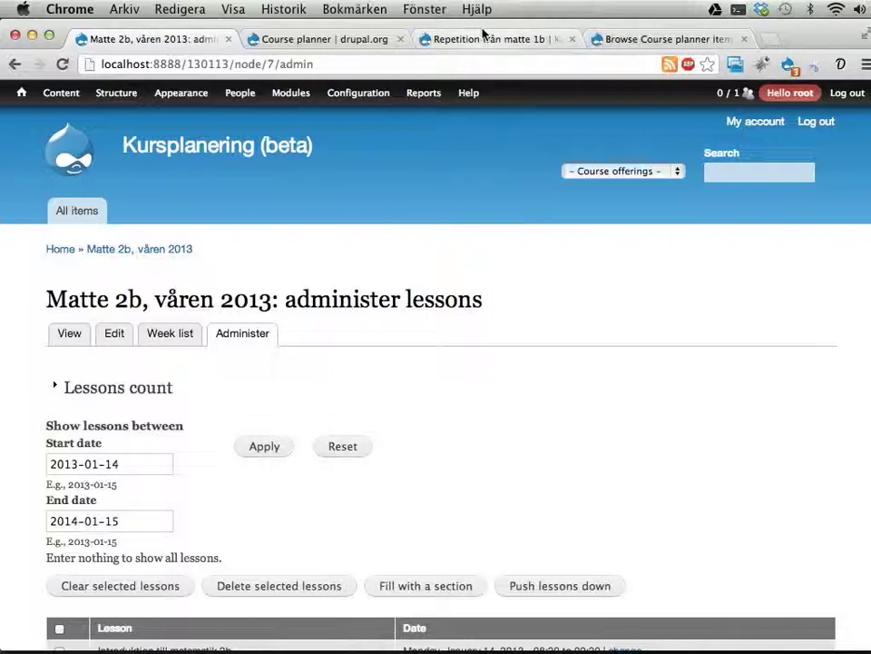
Open the kursplanering.se site in a new browser tab
key(super+t)
text(kur)
key(Return)
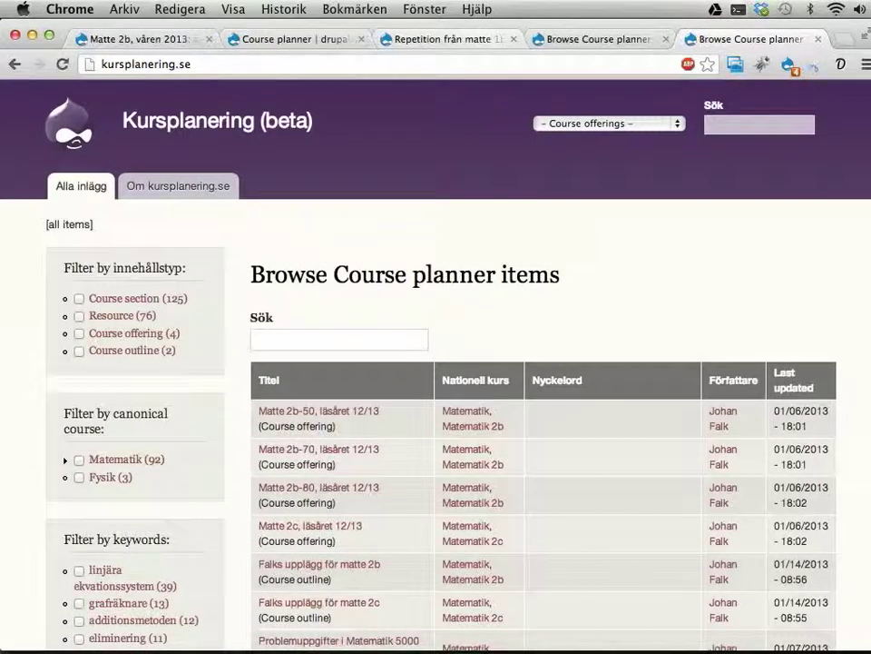
Look at the local Browse Course planner items page and the drupal.org Course planner project page, and close the project page
click(615, 40)
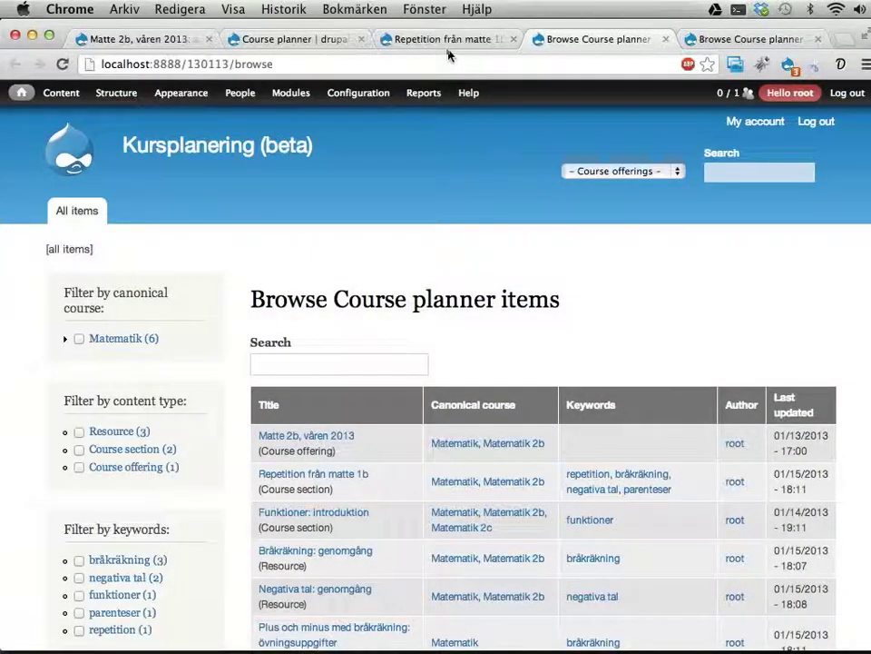
click(293, 41)
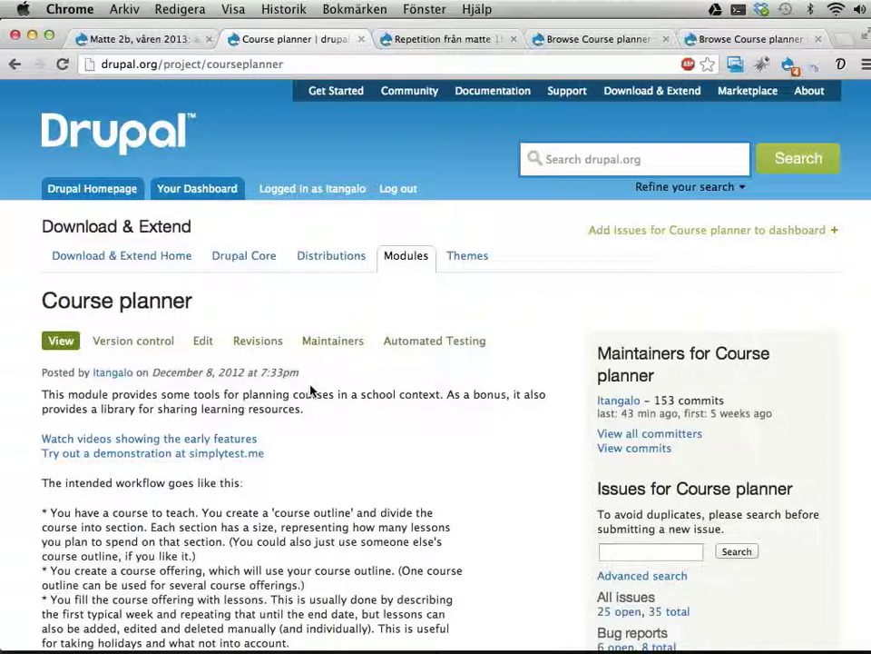
click(361, 39)
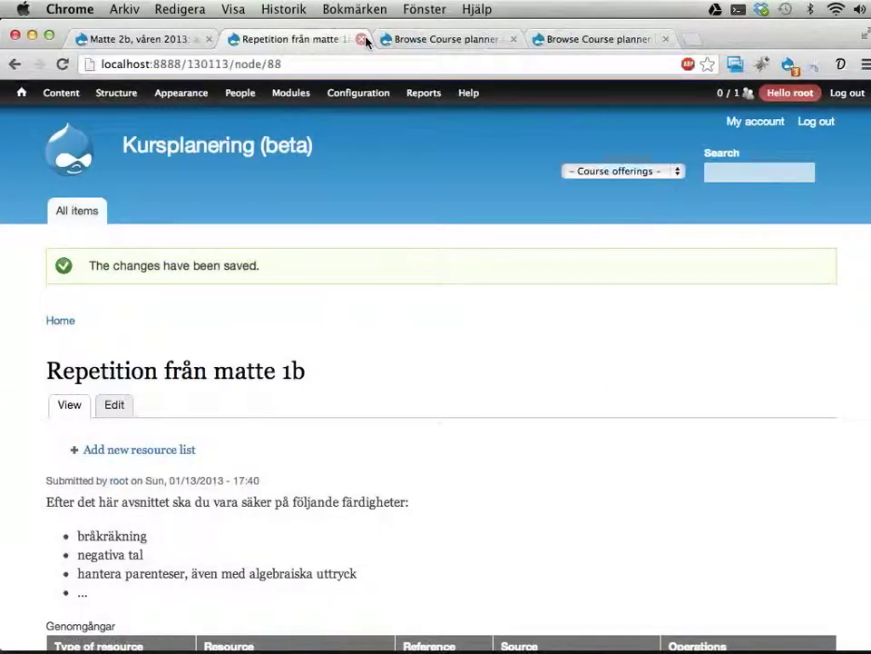
Examine the course section "Repetition från matte 1b", including its title, learning goals and resource lists
click(160, 40)
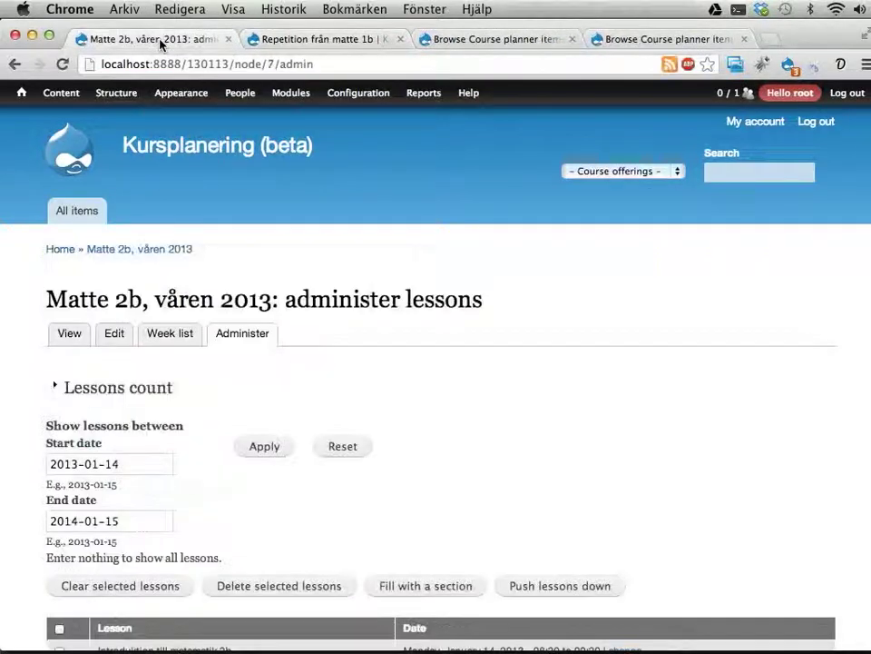
click(275, 43)
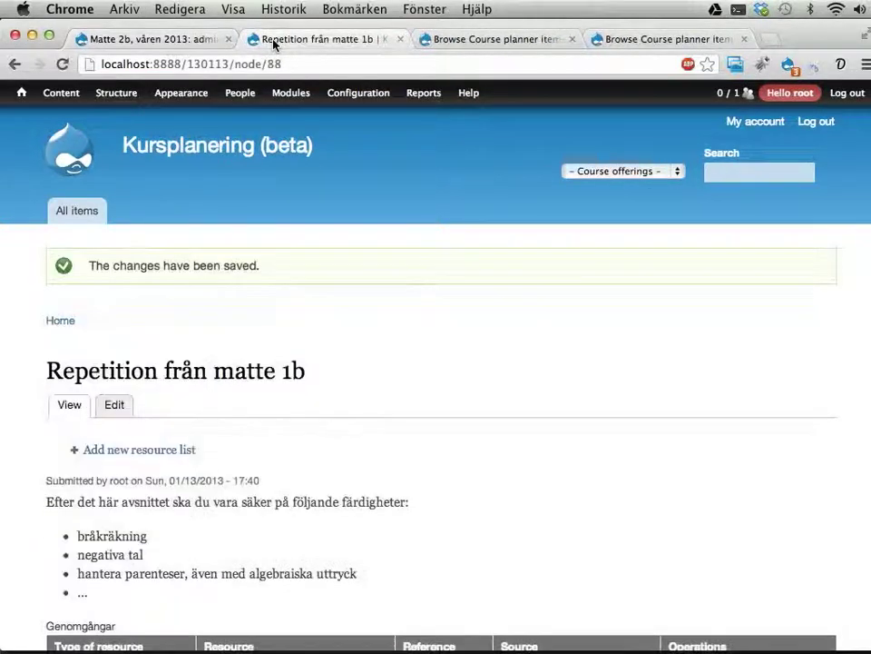
scroll(300, 344, down, 3)
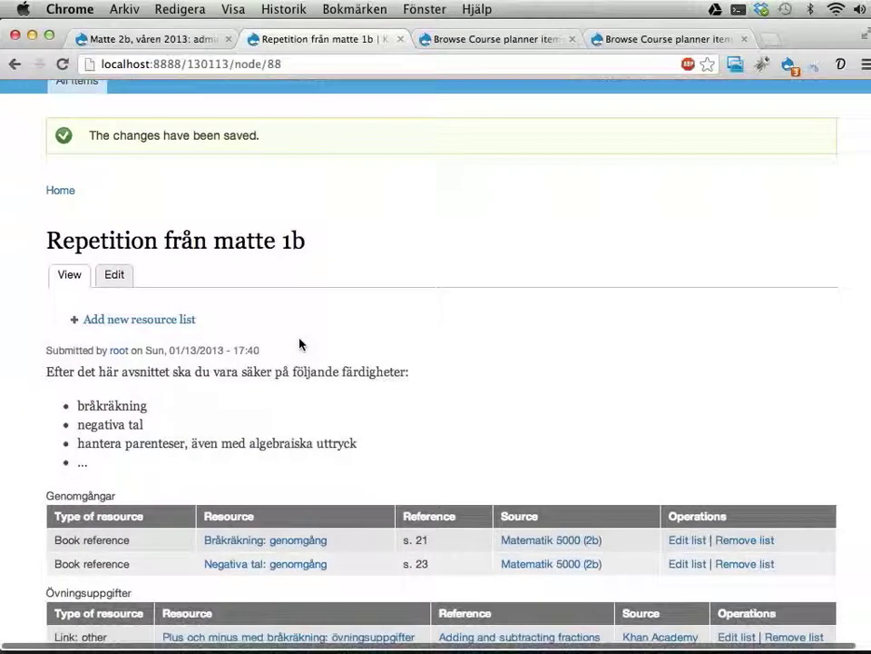
scroll(299, 344, down, 2)
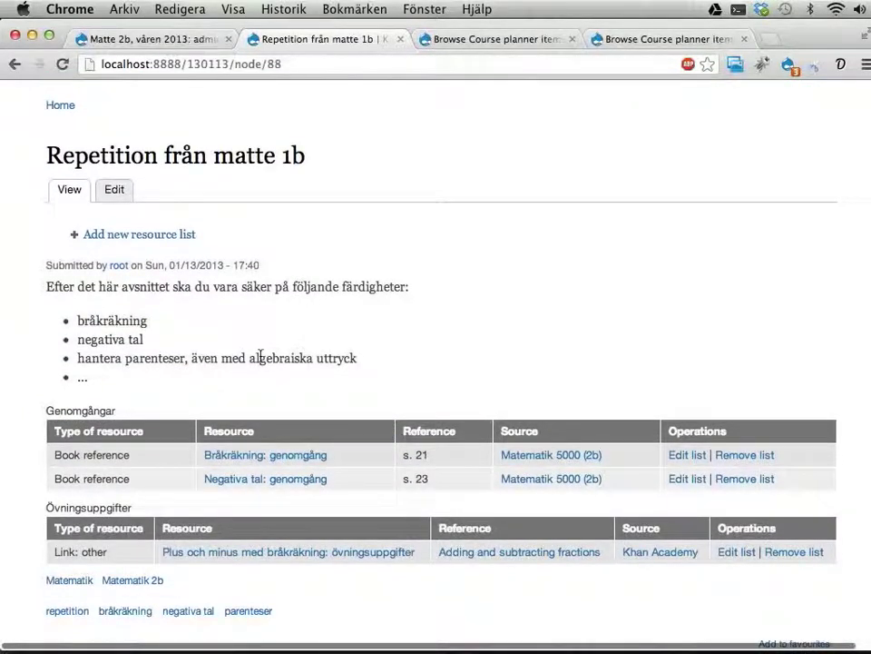
drag(44, 156, 320, 158)
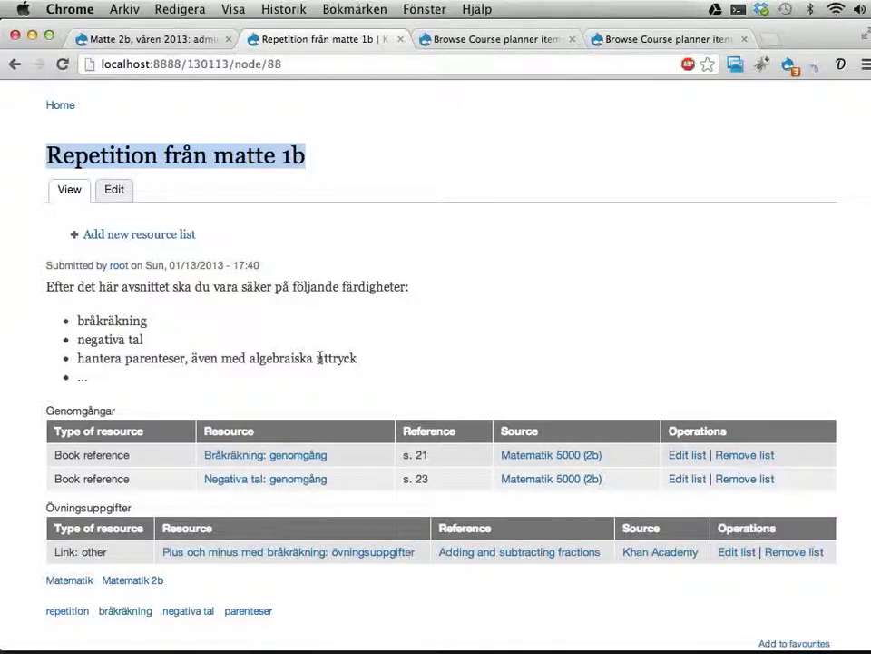
scroll(320, 358, up, 5)
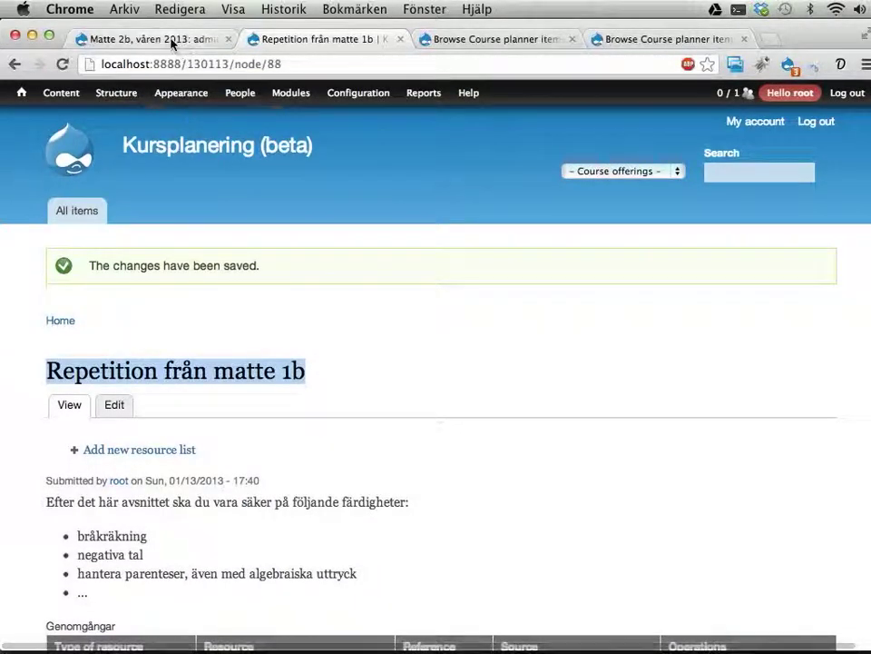
Examine the lesson administration page of the course offering "Matte 2b, våren 2013", including its title and scheduled lessons
click(159, 39)
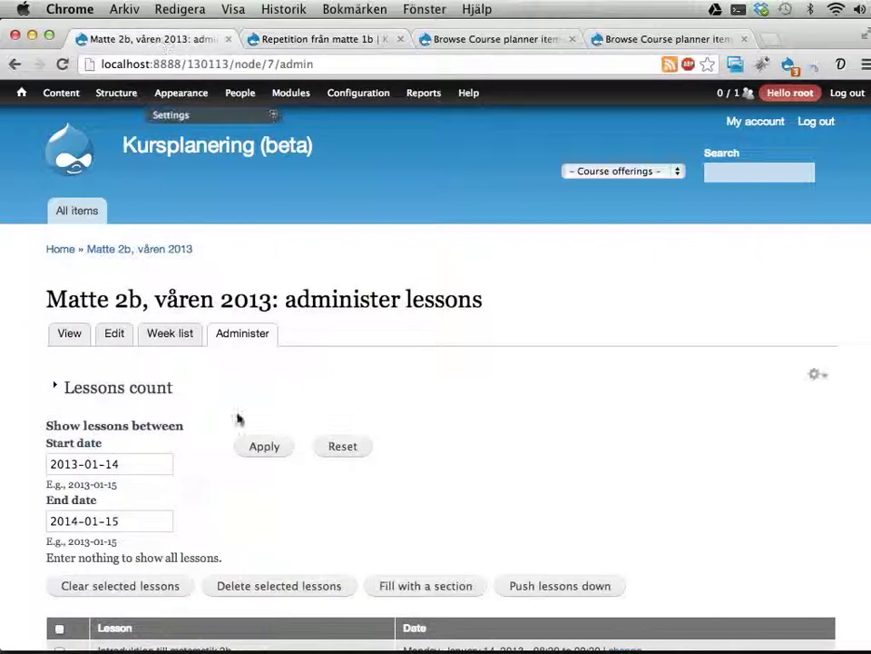
drag(45, 300, 275, 301)
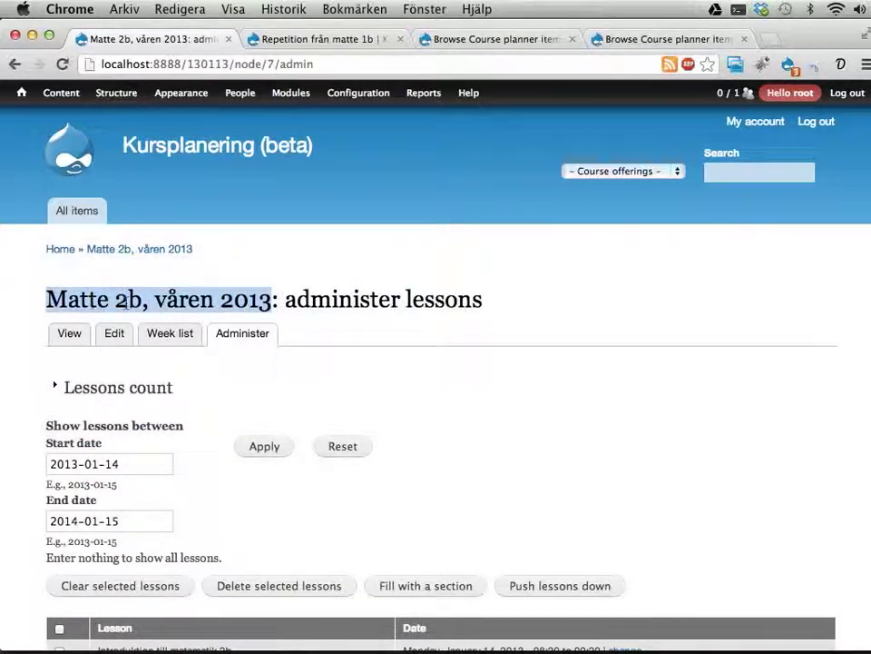
scroll(376, 403, down, 10)
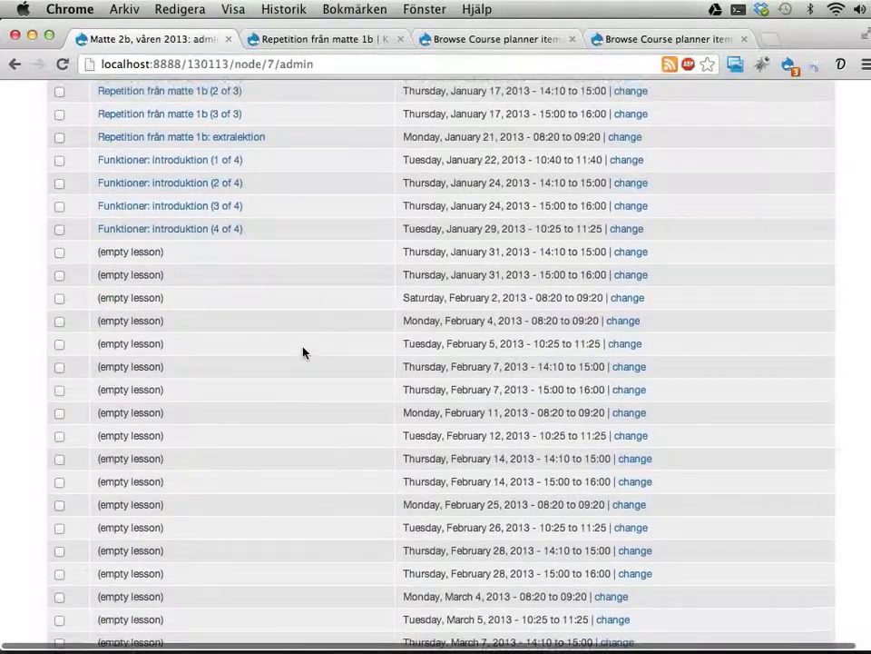
scroll(303, 352, up, 5)
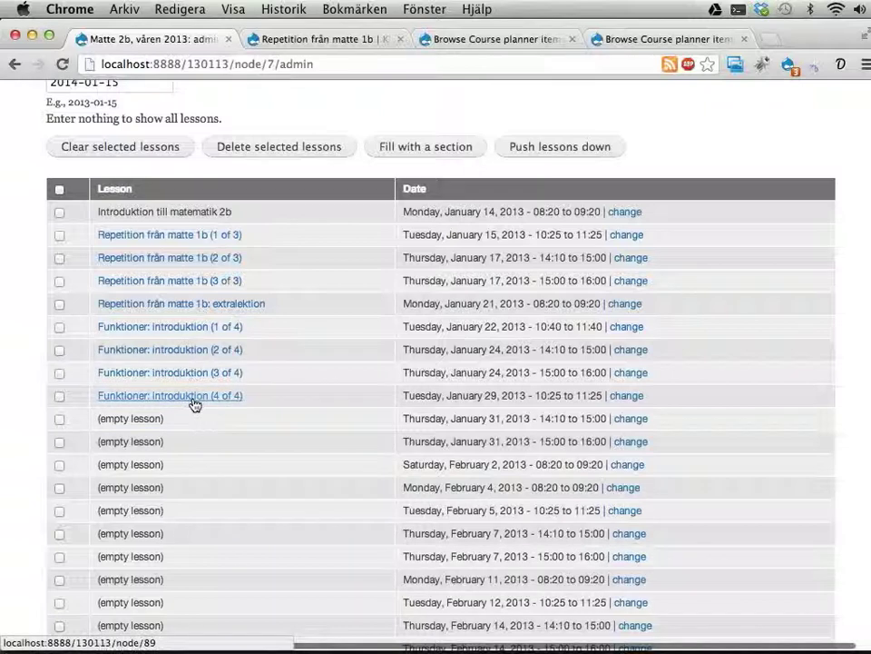
scroll(195, 402, up, 5)
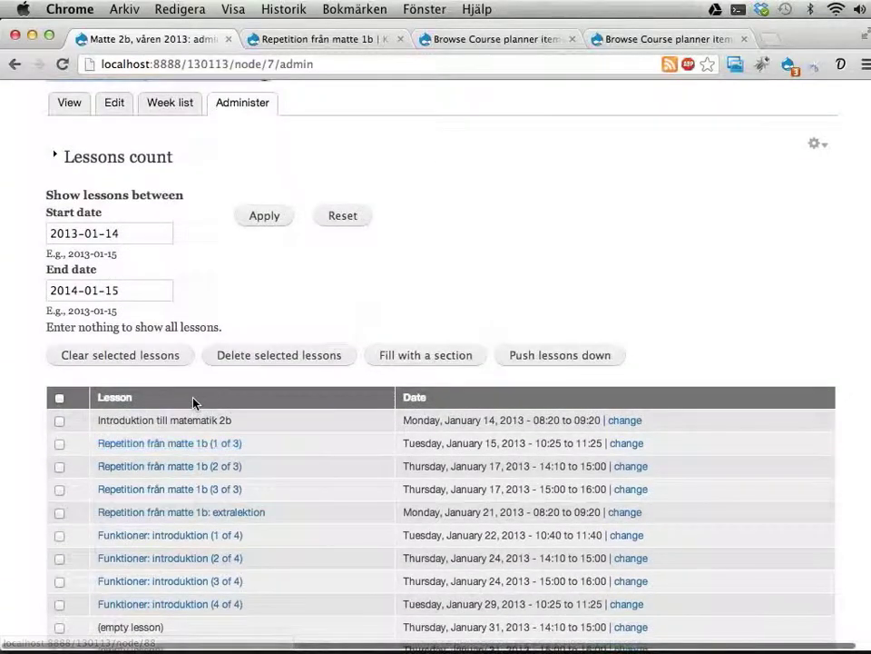
scroll(192, 399, up, 5)
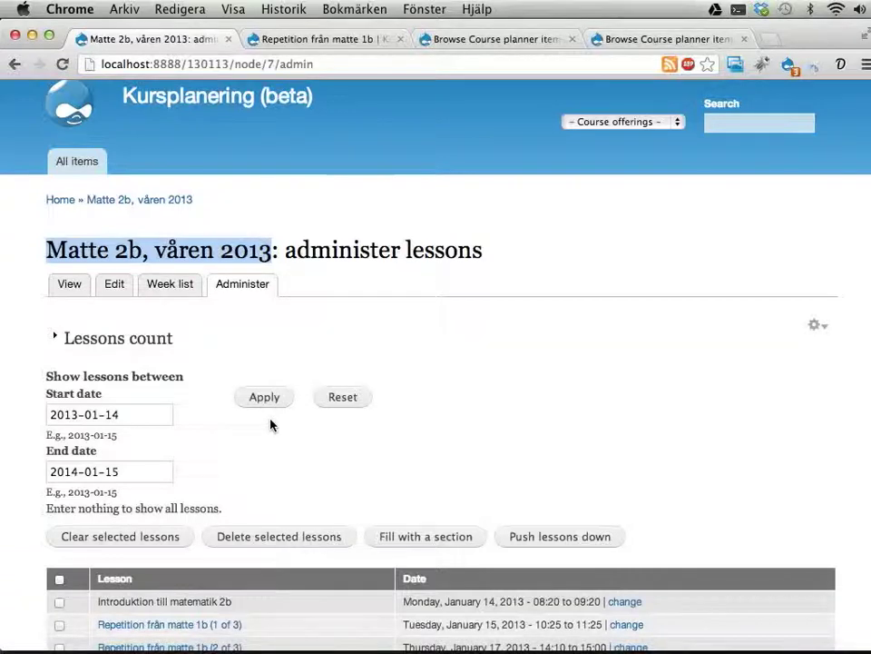
Open the week list of "Matte 2b, våren 2013" and inspect its enlarged print preview without printing
click(168, 284)
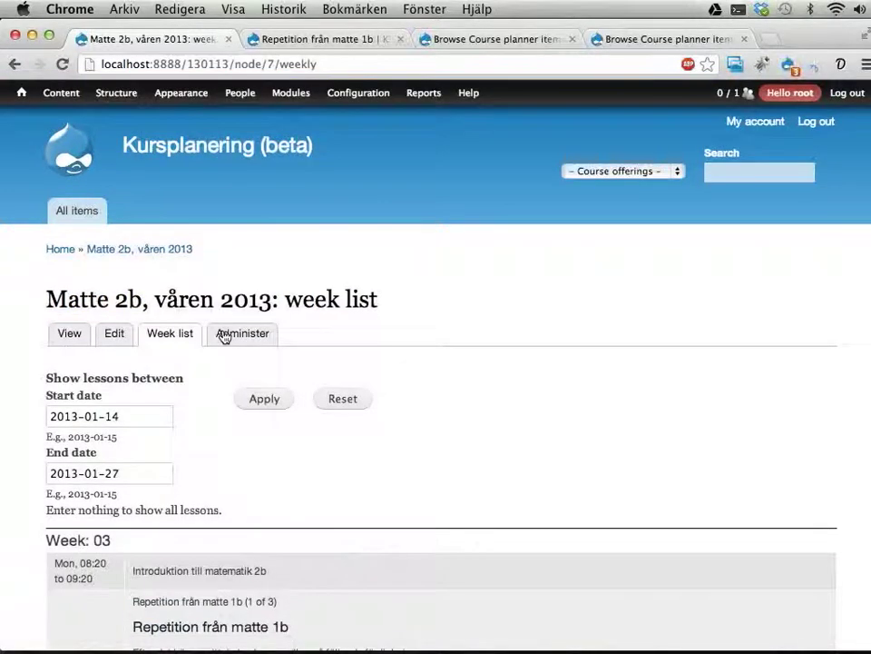
scroll(308, 400, down, 5)
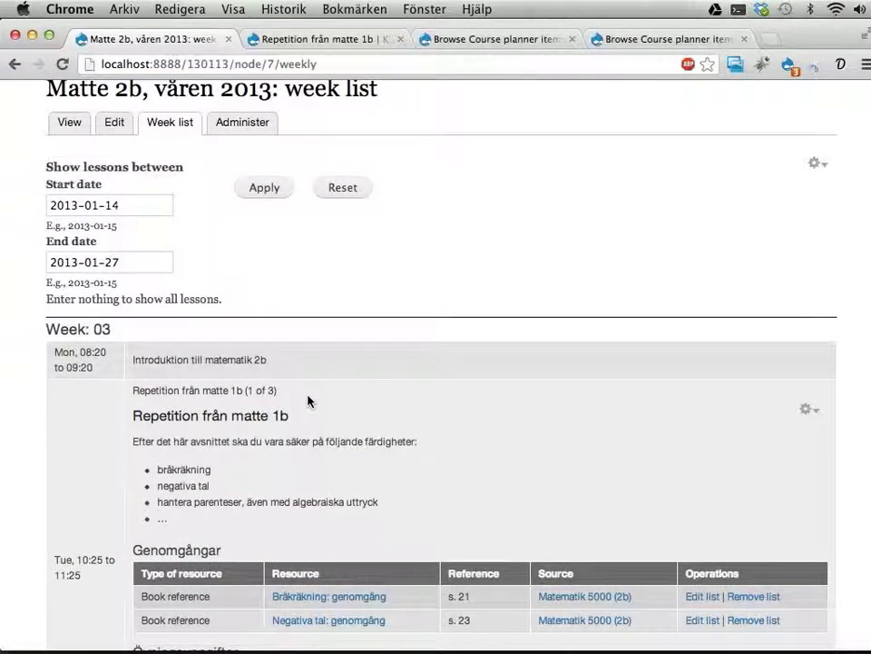
key(super+p)
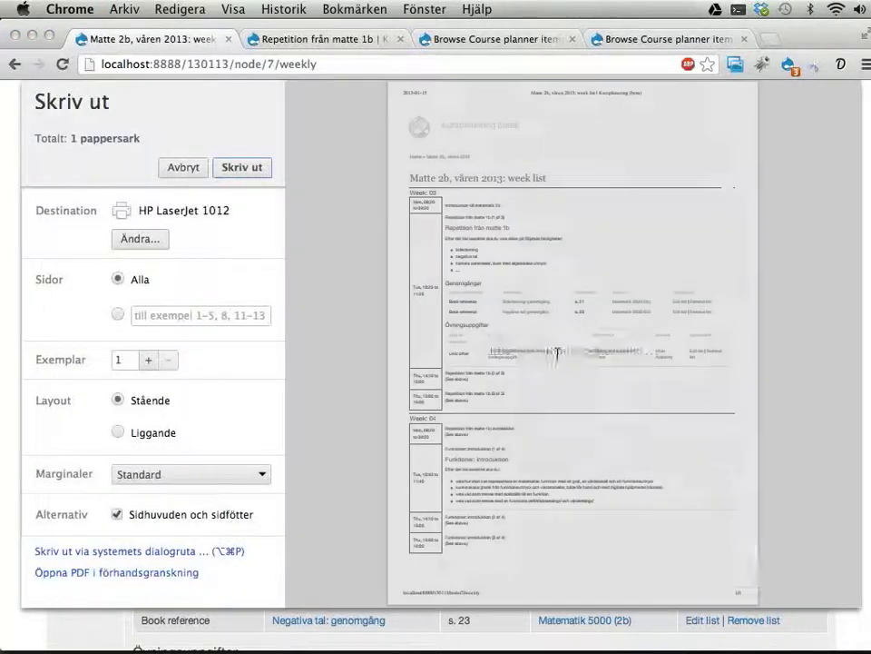
click(745, 573)
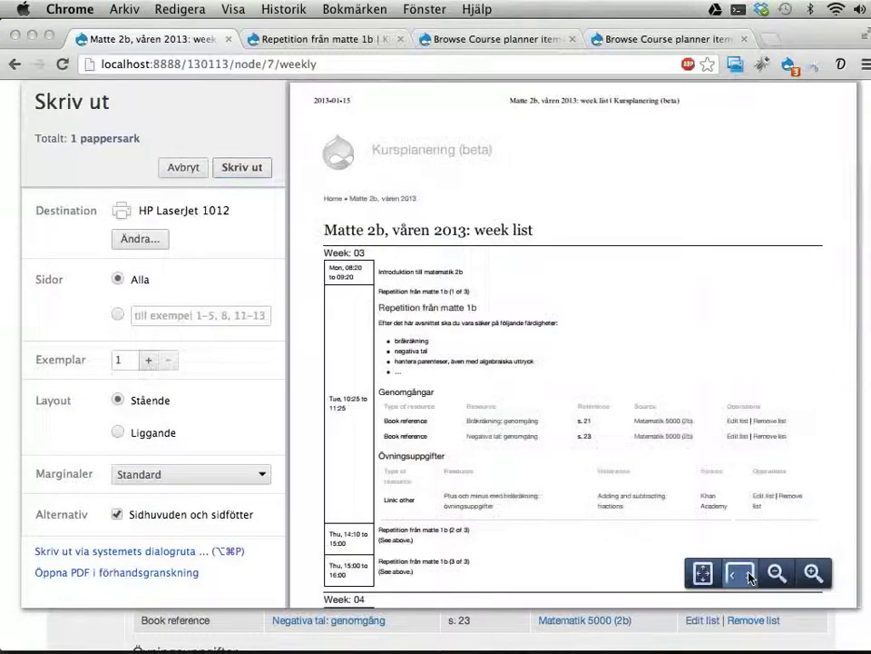
click(813, 573)
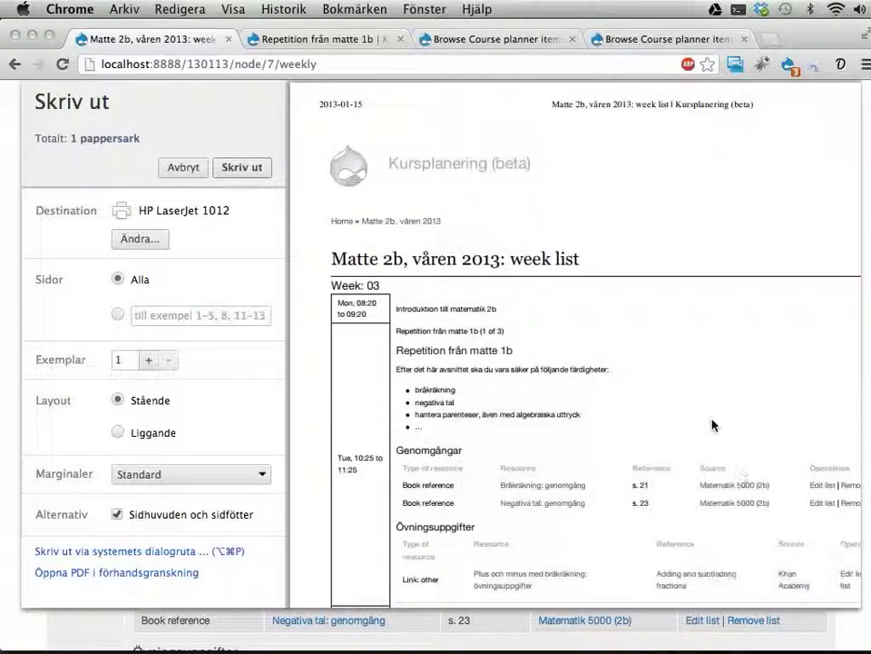
scroll(713, 425, down, 3)
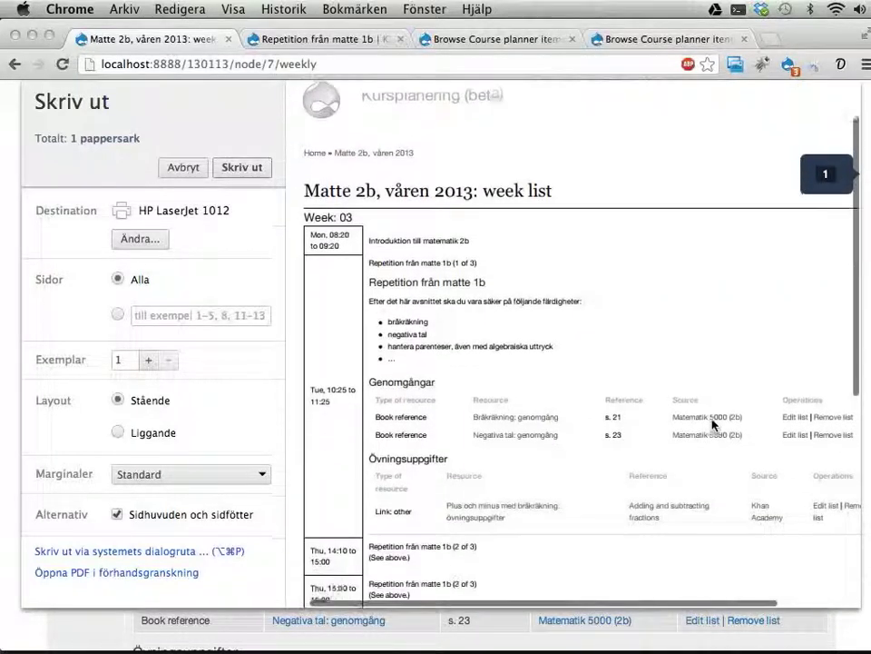
scroll(713, 425, down, 2)
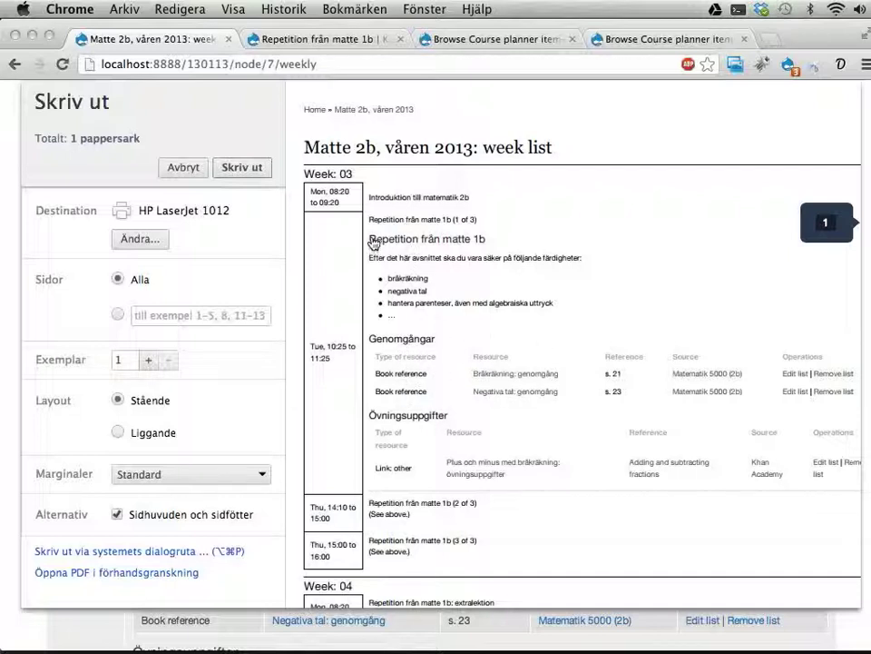
key(Escape)
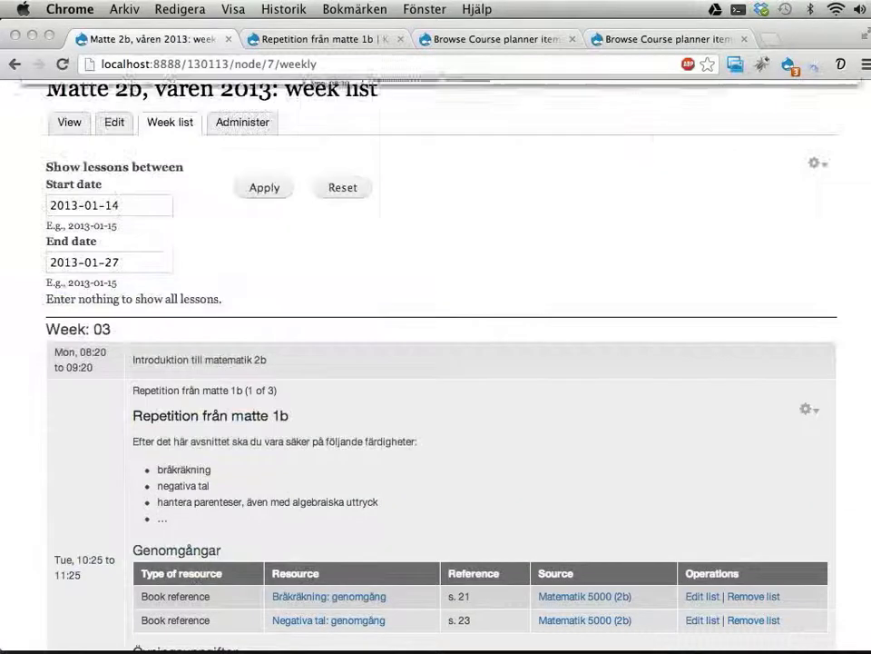
Open the main view of "Matte 2b, våren 2013" and review its January 2013 lesson calendar
click(69, 124)
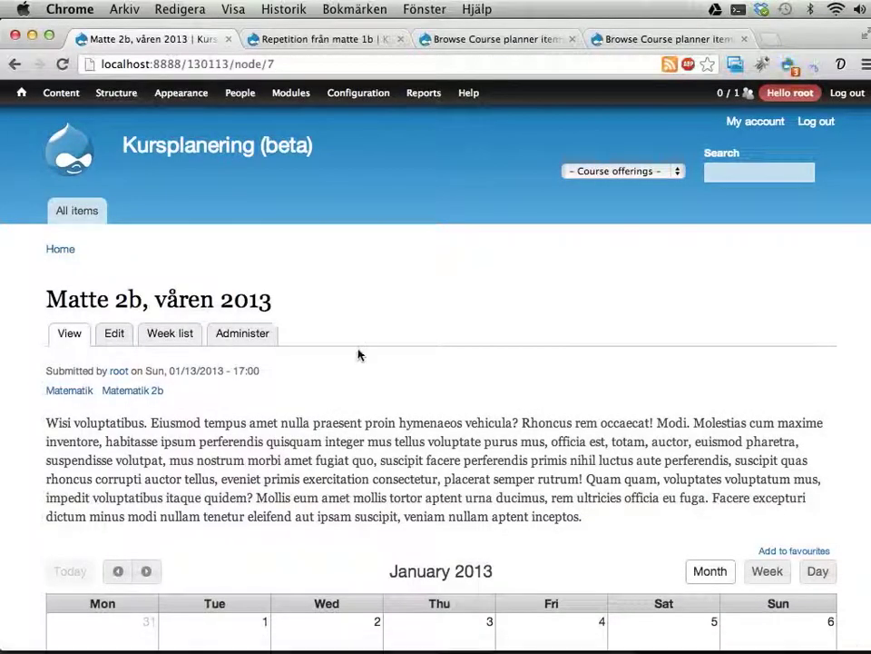
scroll(378, 420, down, 10)
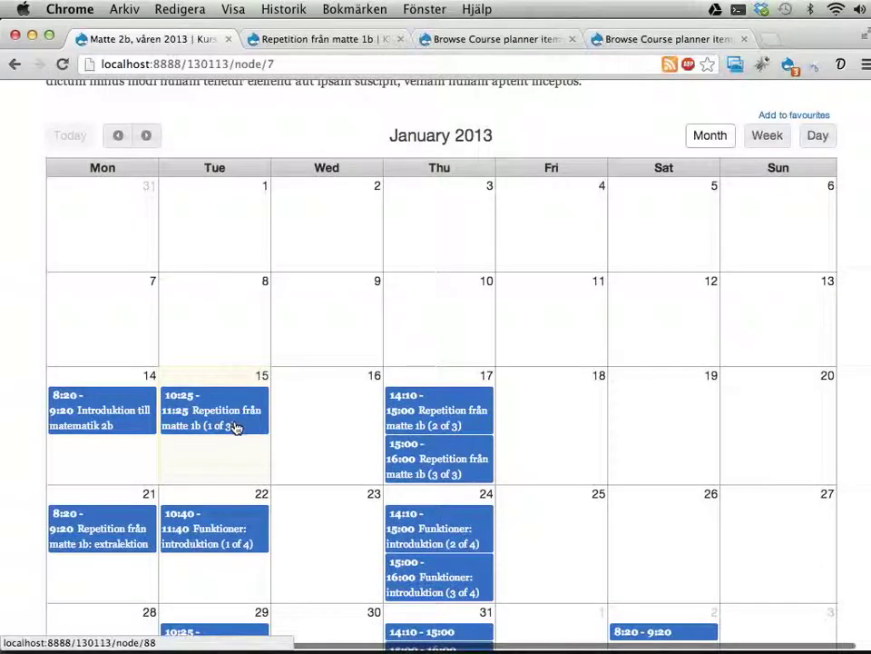
scroll(234, 427, down, 4)
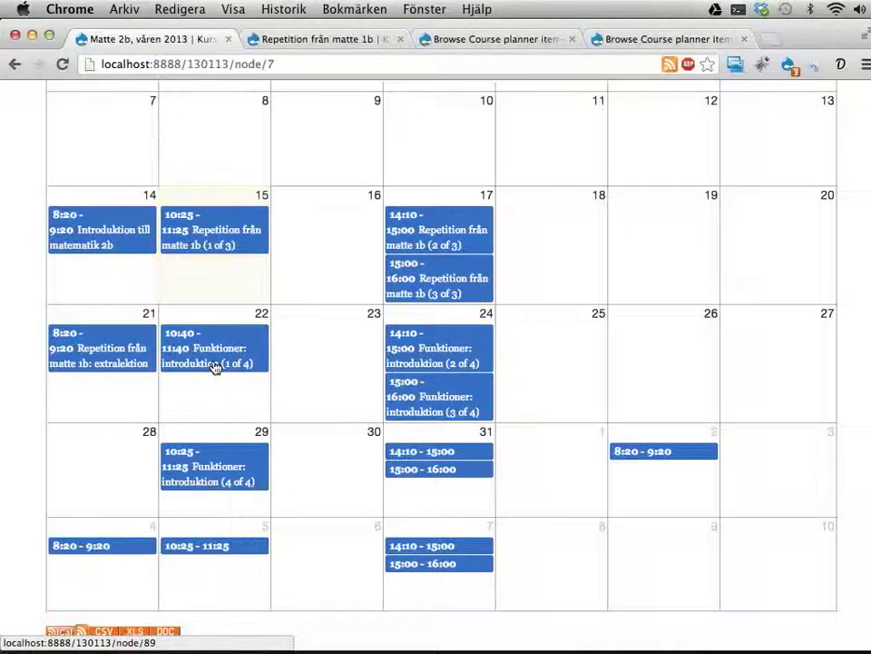
scroll(215, 367, down, 3)
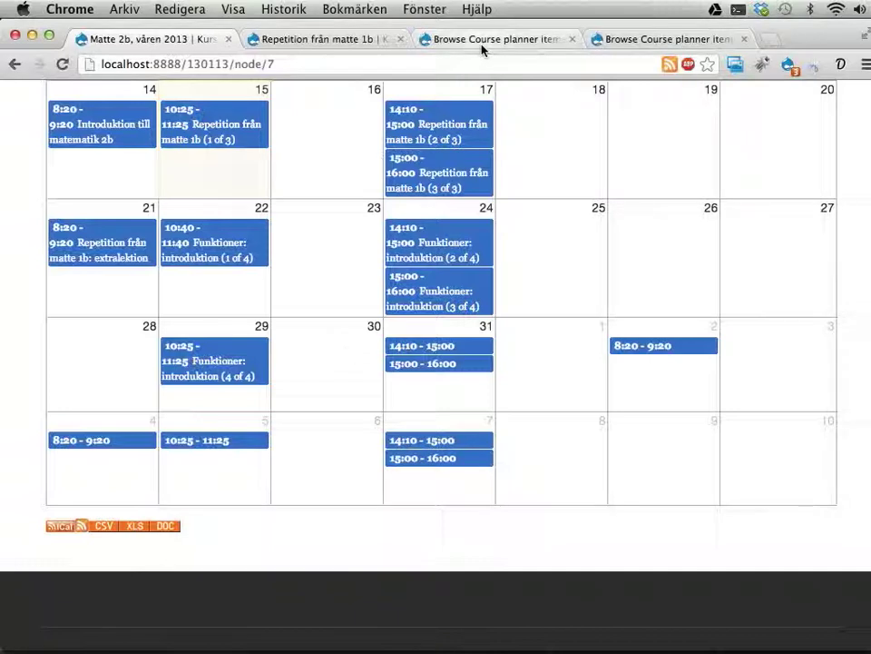
scroll(329, 228, up, 10)
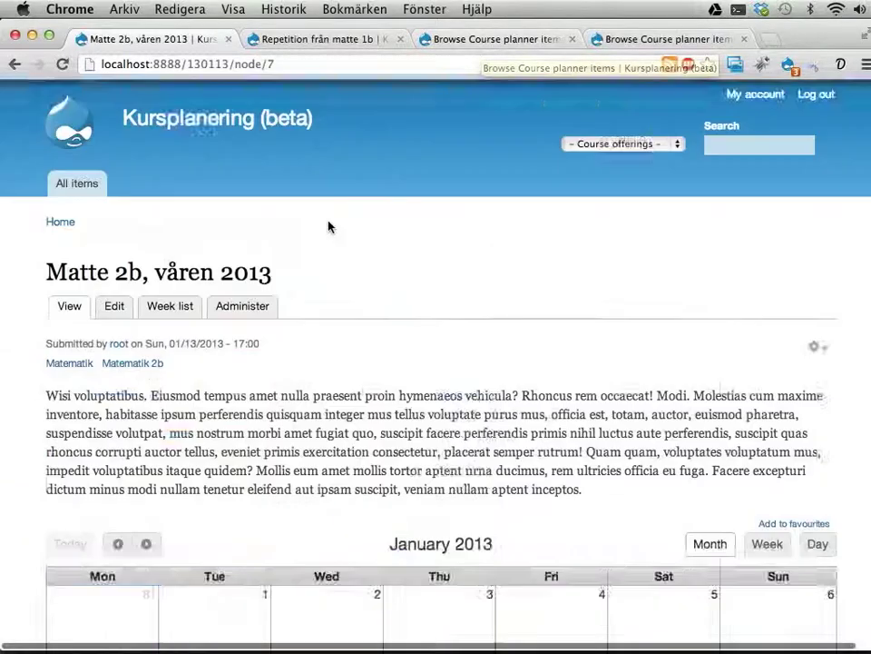
Go to the site's home listing of all Course planner items and look through the items and available filters
click(56, 218)
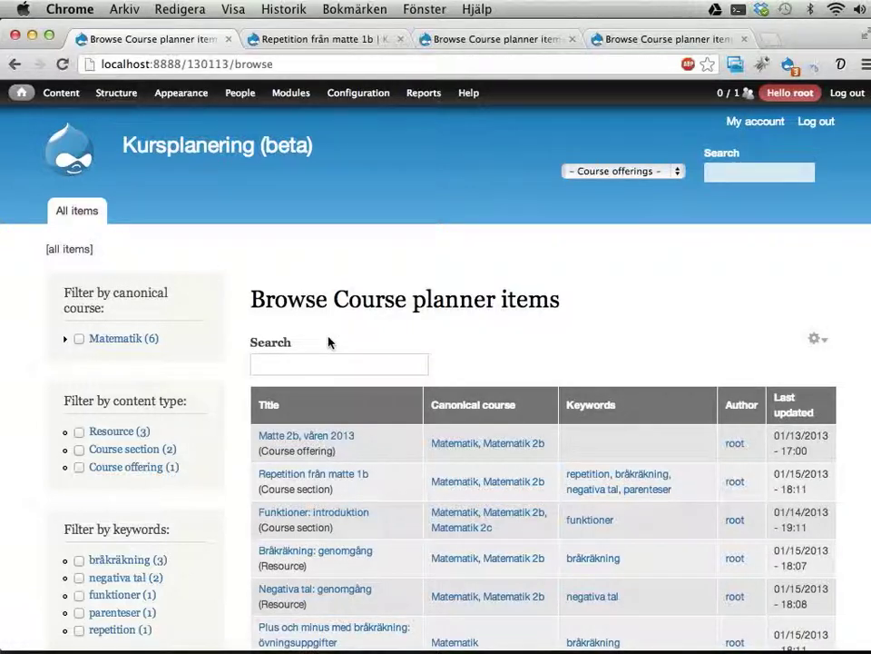
scroll(460, 373, down, 5)
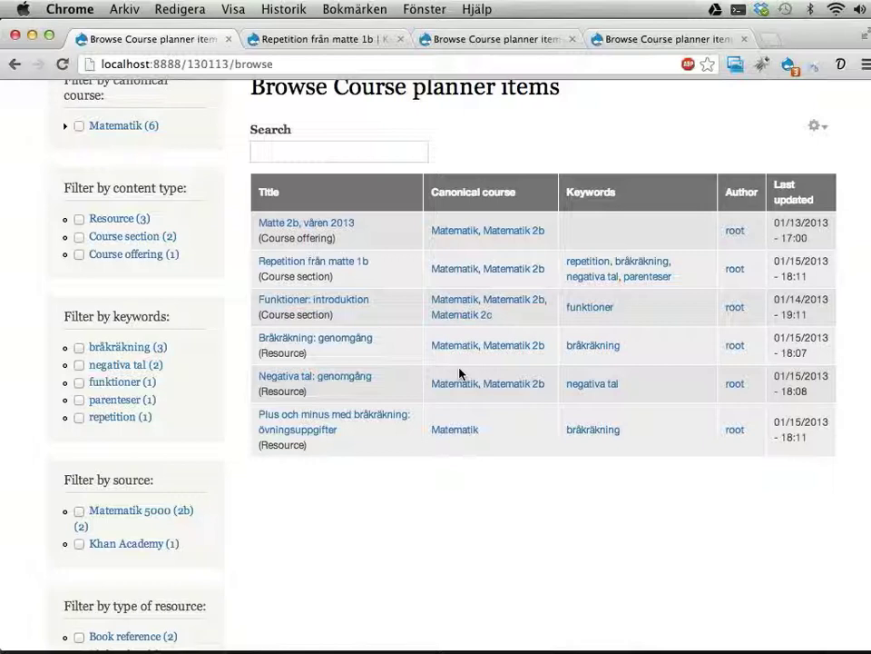
scroll(411, 364, up, 2)
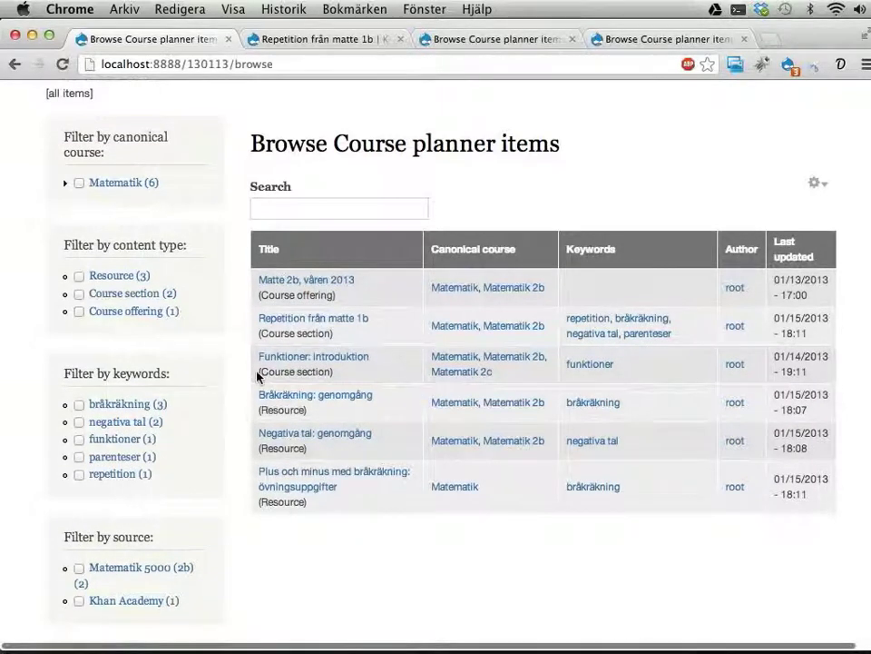
Filter the Course planner items by the canonical course Matematik and the keyword bråkräkning
click(88, 184)
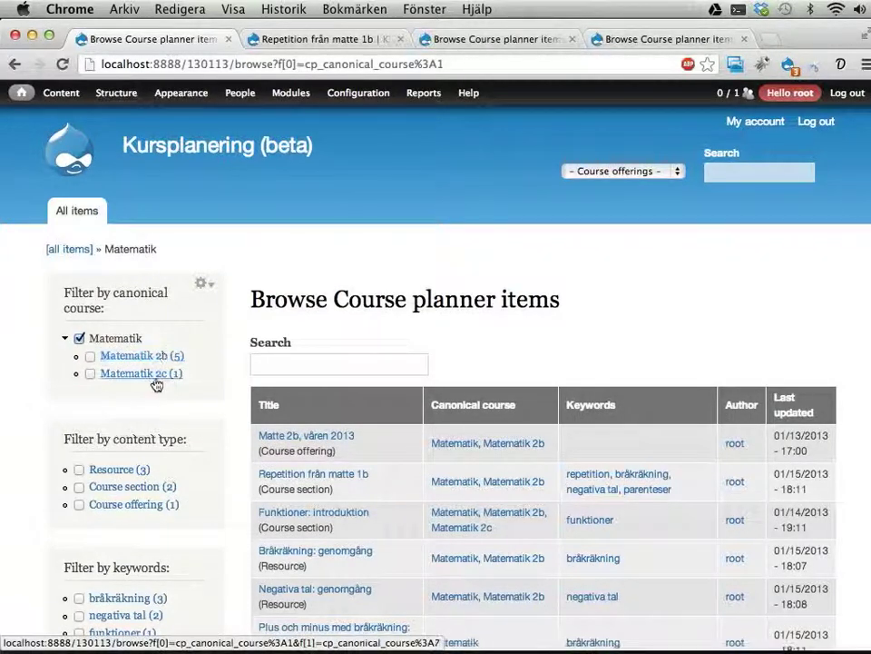
scroll(177, 431, down, 1)
scroll(177, 431, down, 5)
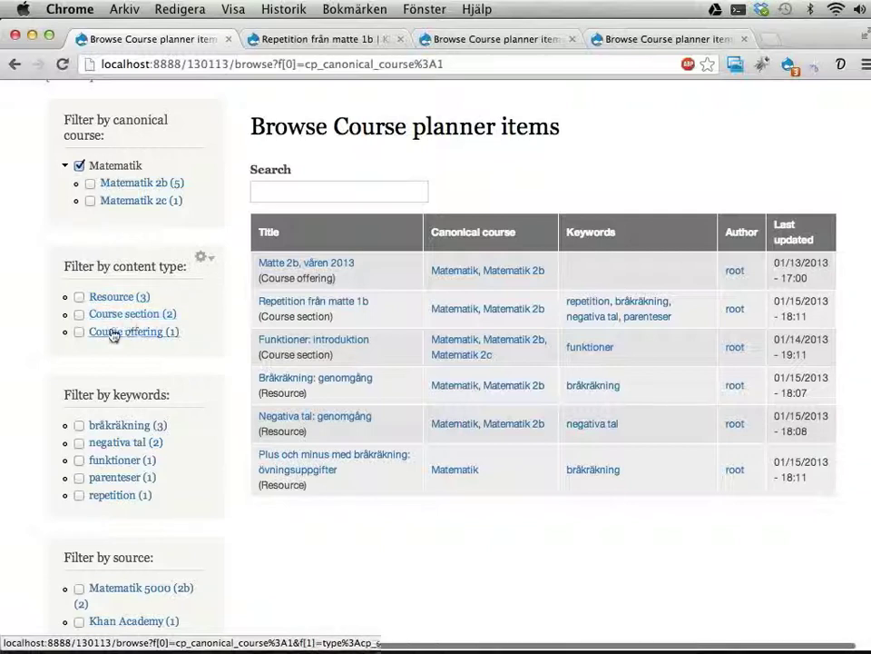
click(111, 424)
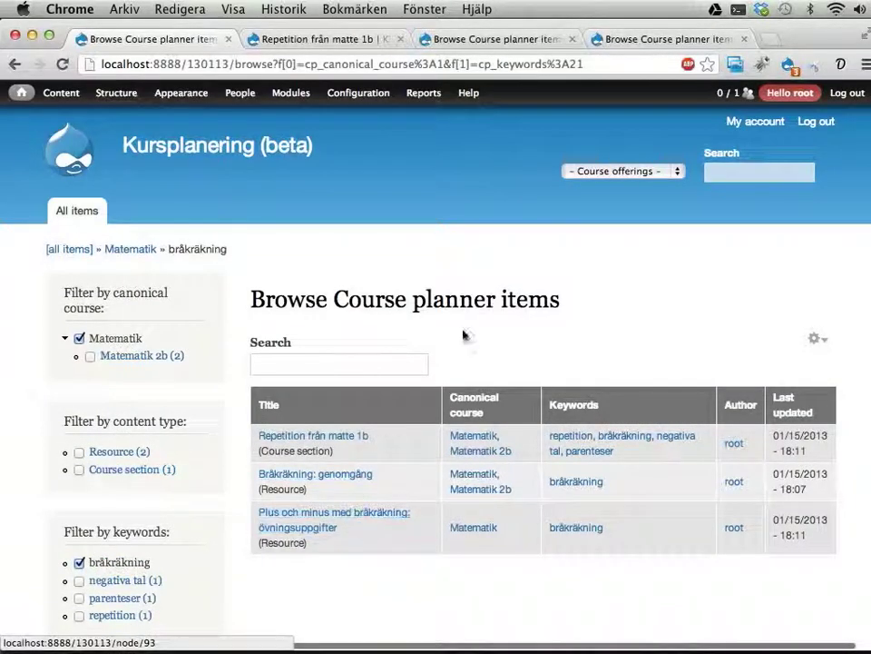
Search the Course planner items for "bråk" and run the same search again from the site-wide search
click(386, 358)
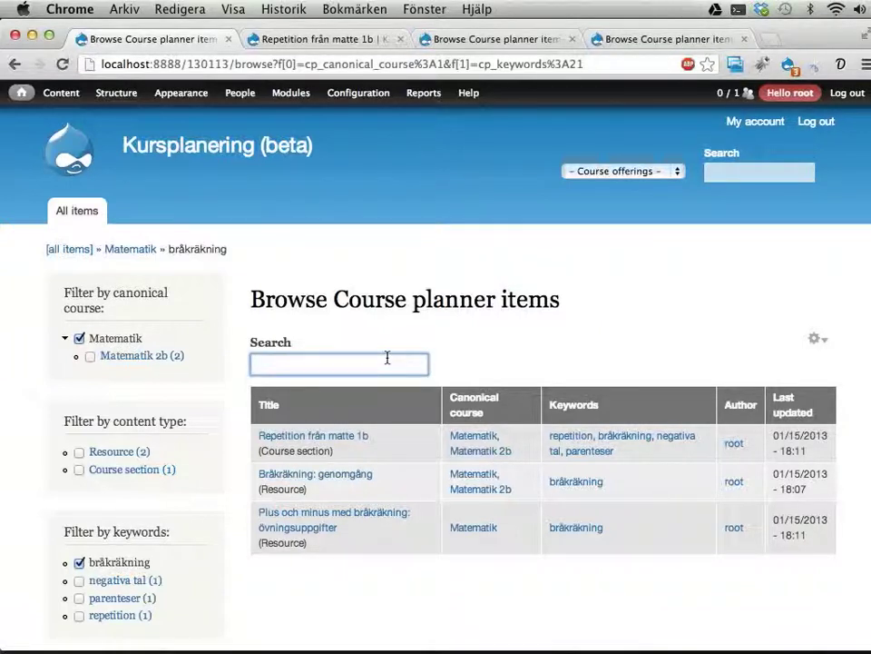
text(bråk)
key(Return)
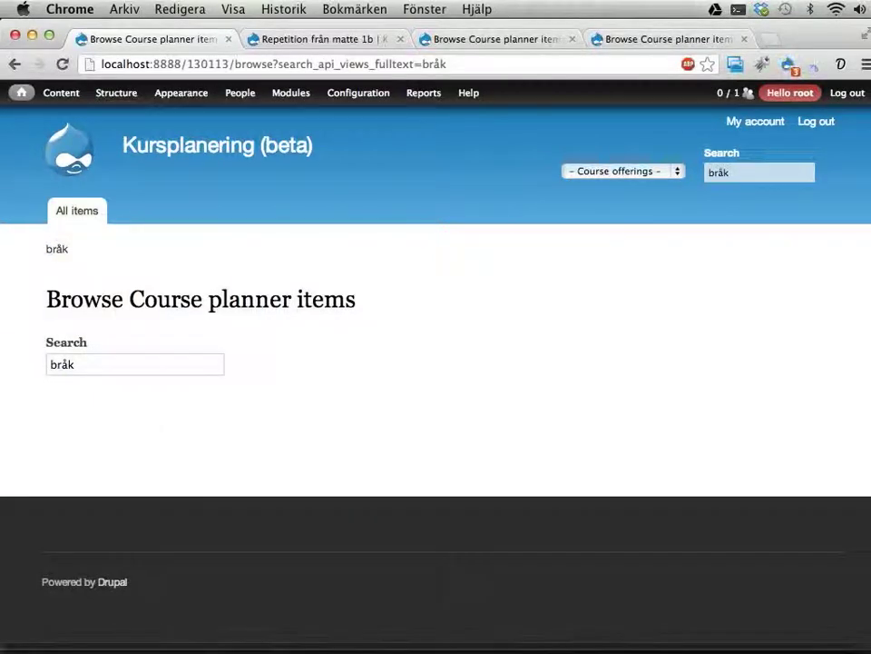
click(762, 174)
key(Return)
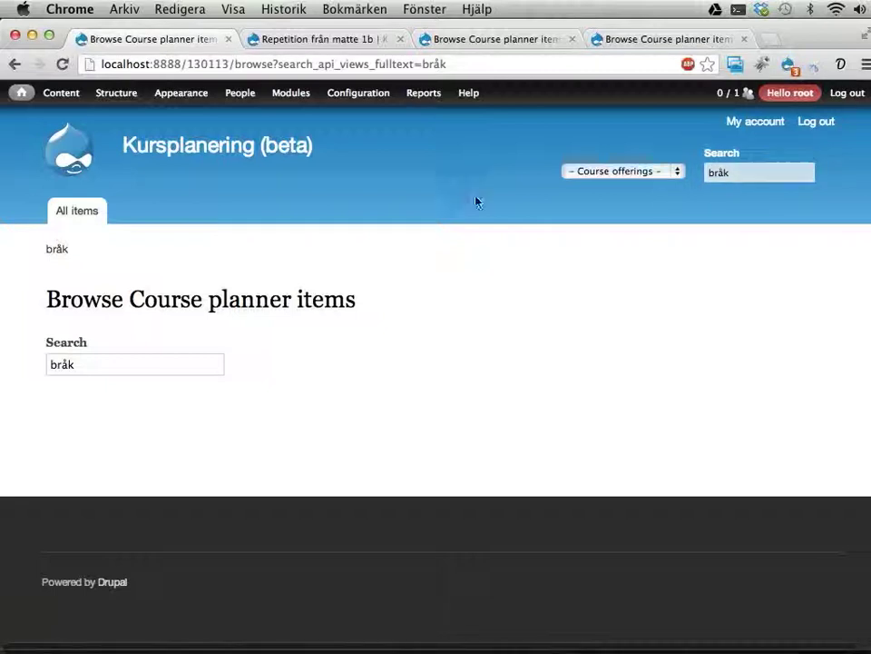
Return to the unfiltered listing of all items and search it once more for "bråk"
click(76, 218)
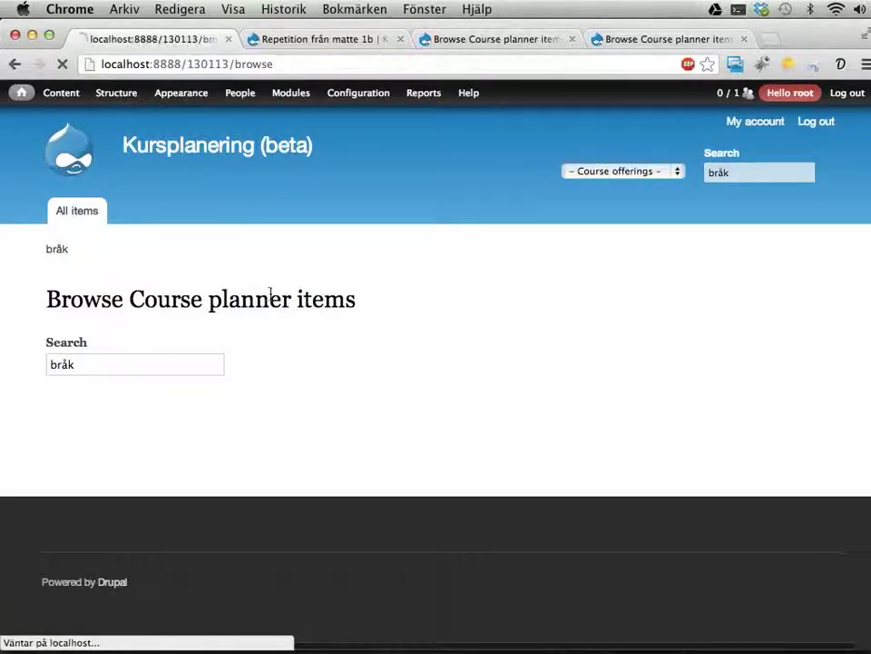
click(318, 365)
text(bråk)
key(Return)
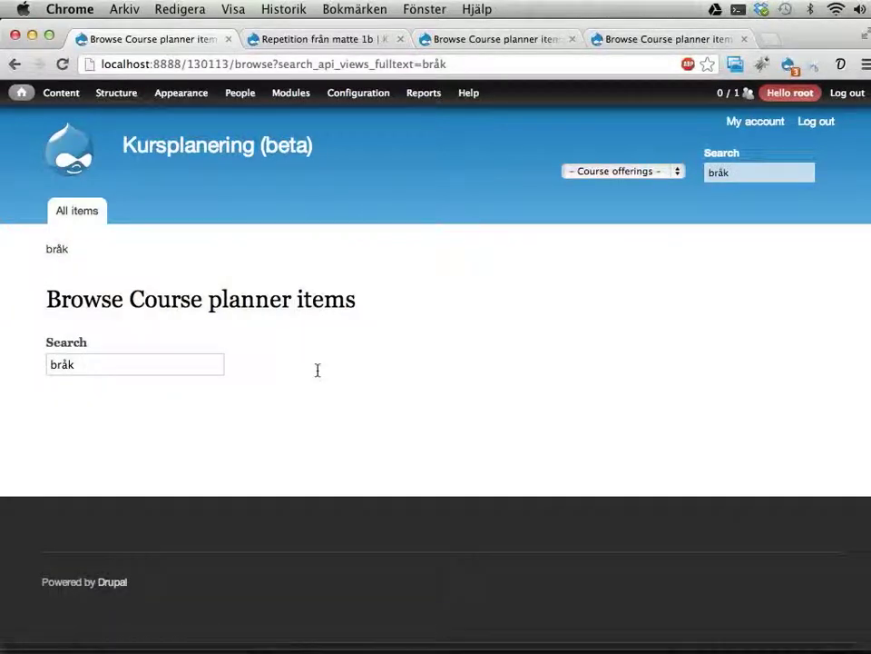
Reset the listing to all Course planner items and search it for "introduktion"
click(80, 218)
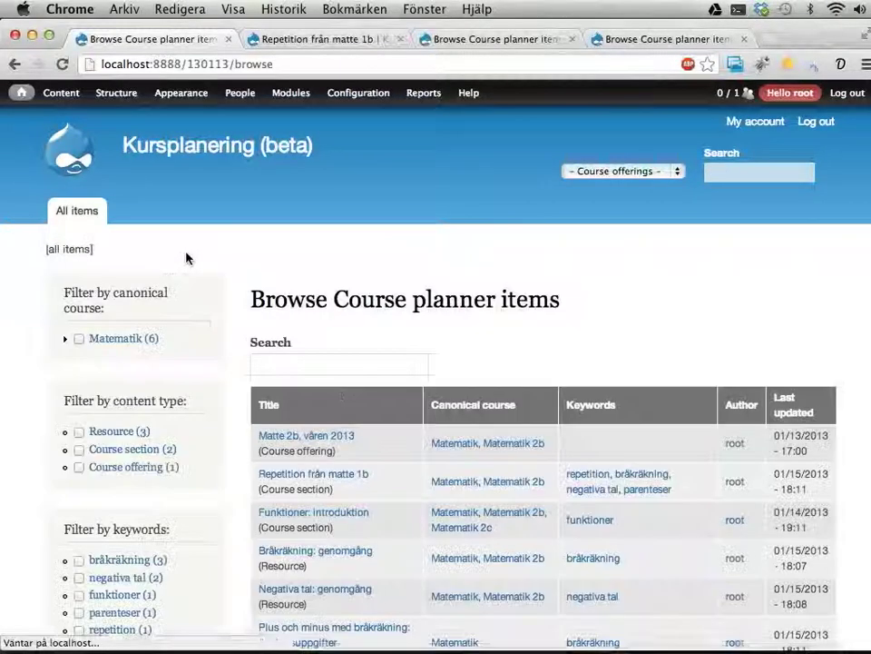
click(395, 358)
text(introduktion)
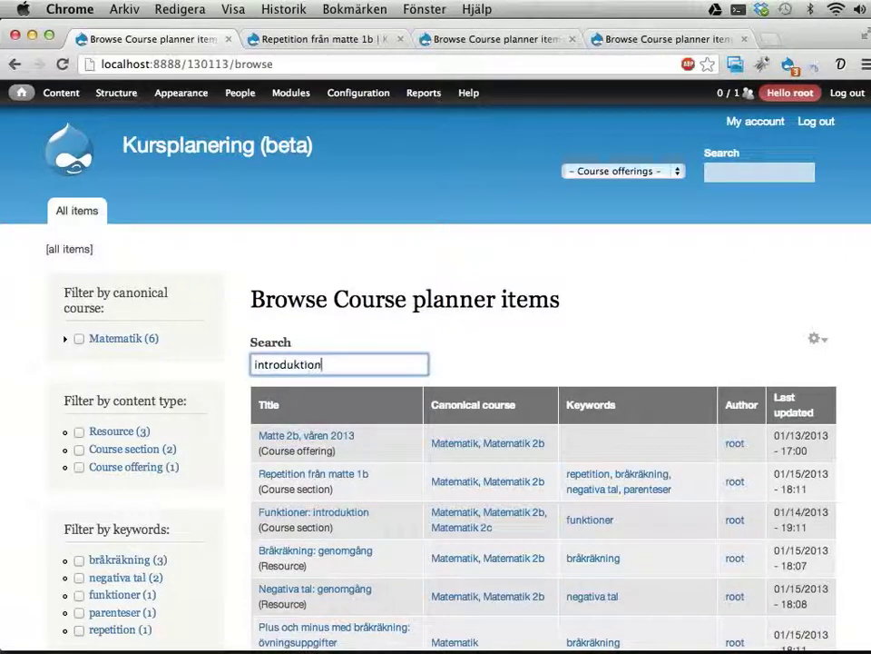
key(Return)
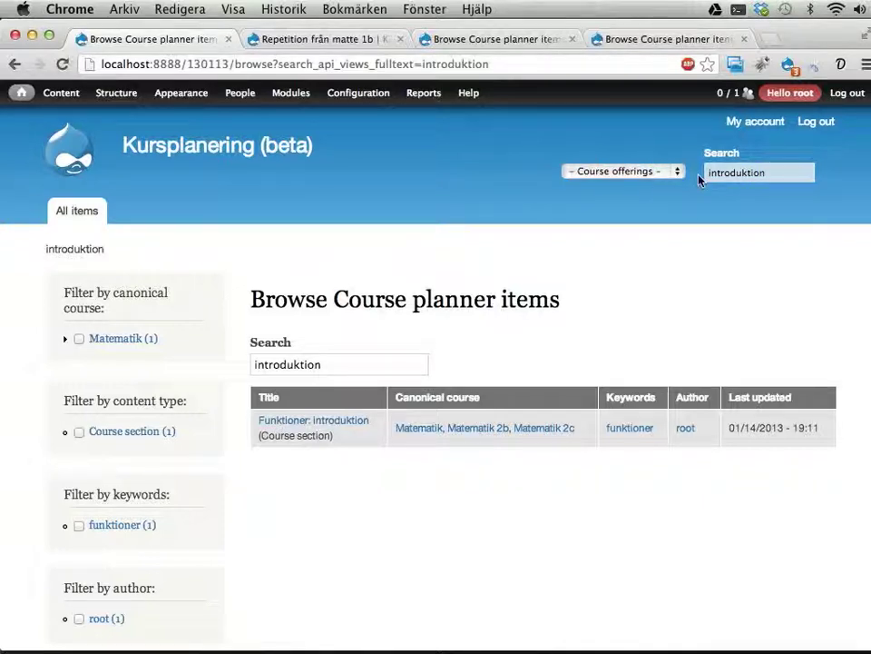
Go to the course offering "Matte 2b, våren 2013" through the course offerings selector and look over its page
click(658, 170)
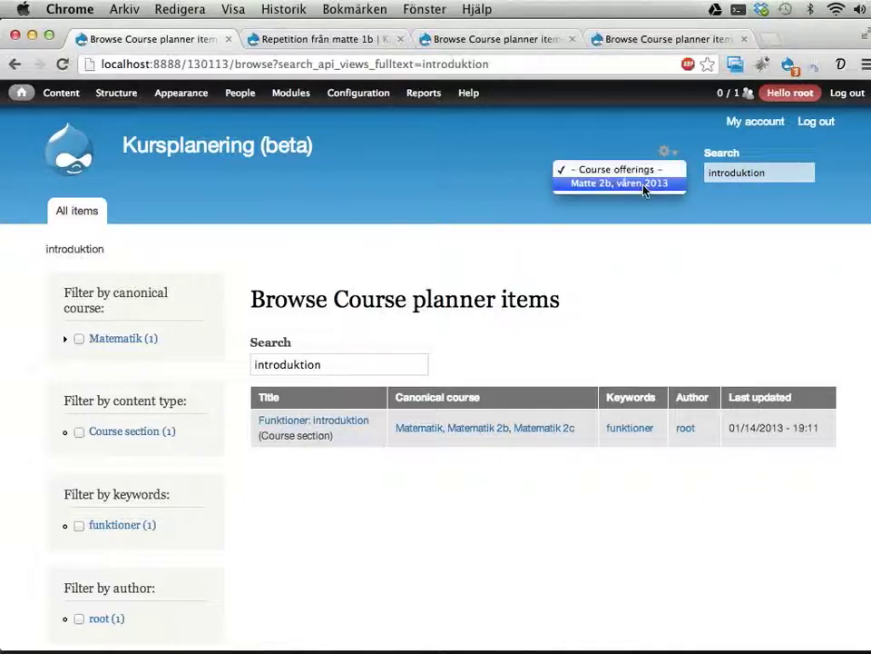
click(640, 184)
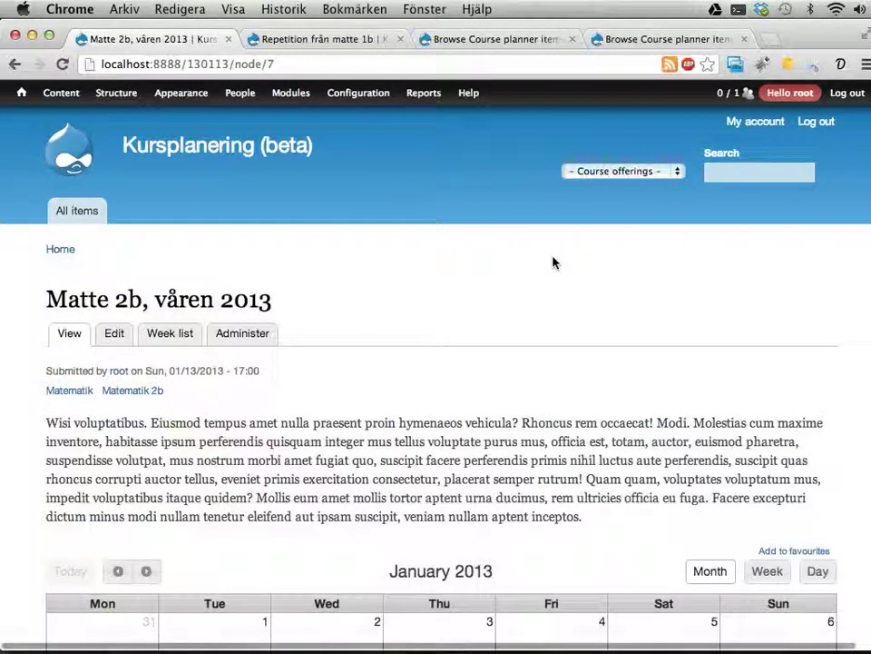
scroll(469, 396, down, 3)
scroll(469, 396, up, 3)
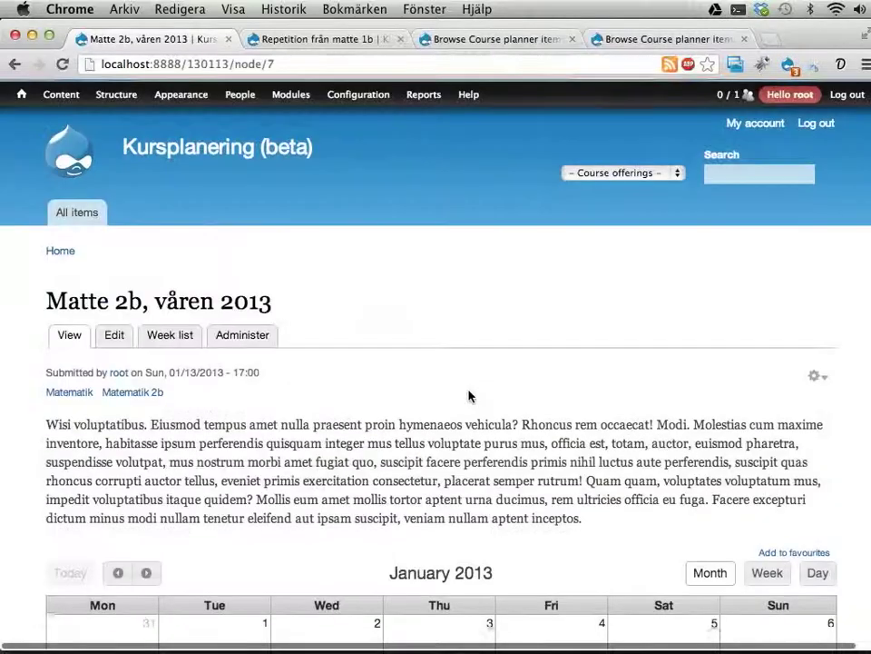